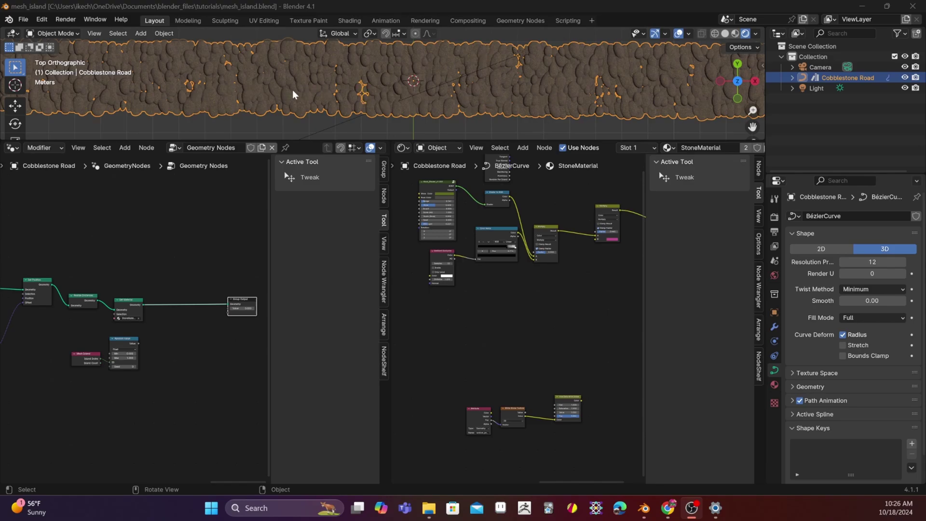
scroll(319, 72, up, 5)
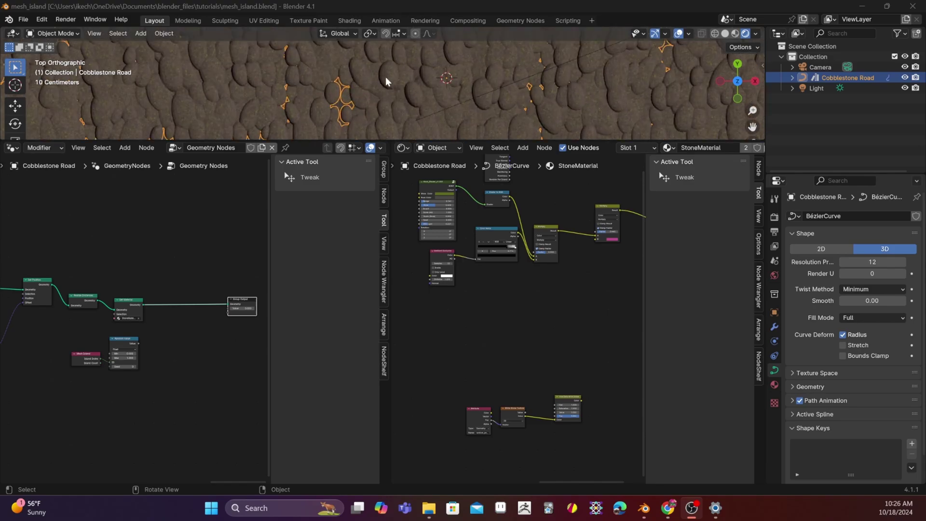
scroll(667, 112, down, 5)
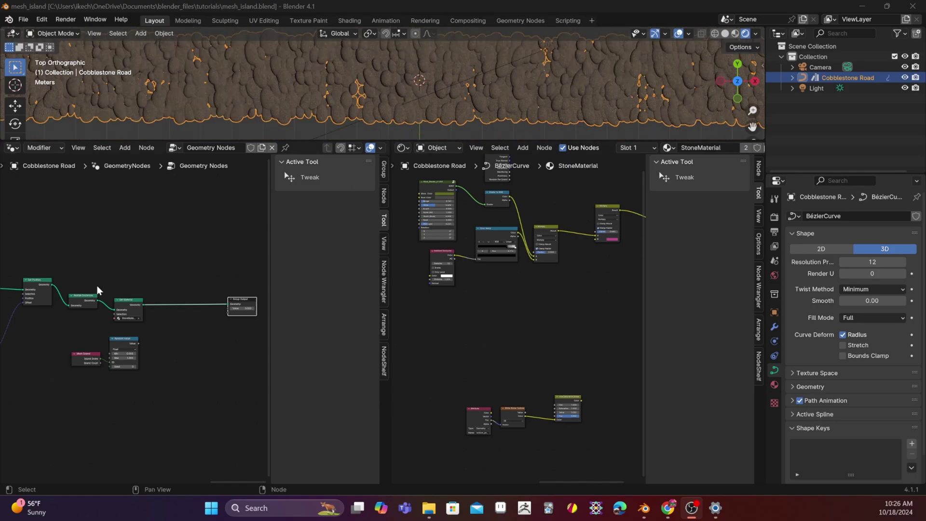
middle_drag(147, 232, 148, 233)
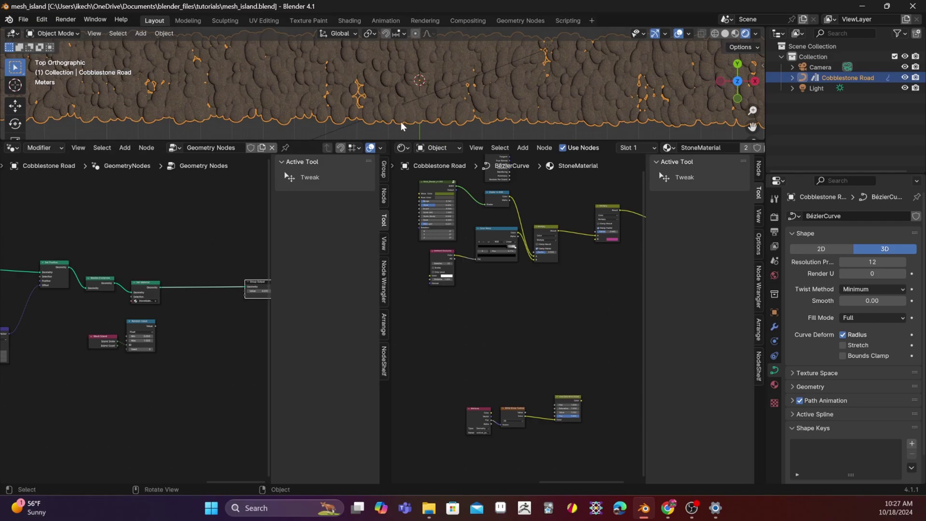
scroll(402, 100, up, 2)
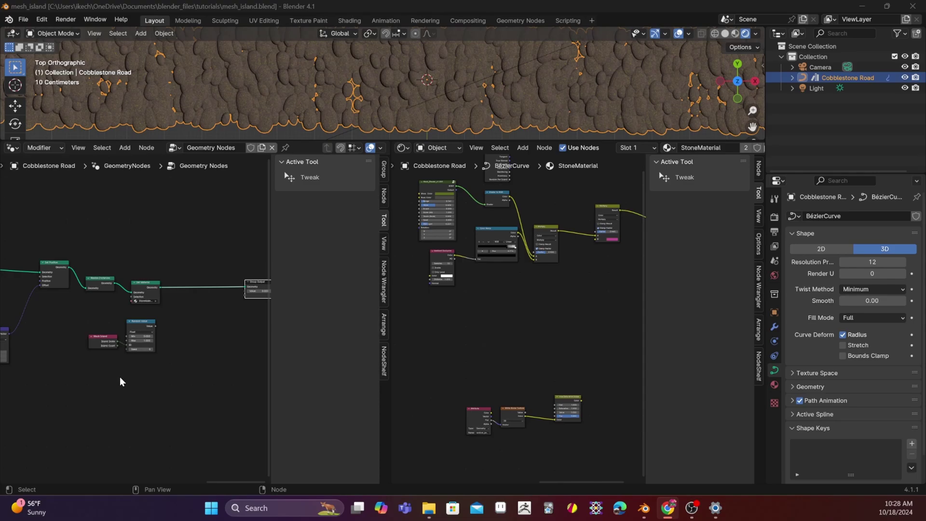
Connect the Value output of the Random Value node driven by Mesh Island to the Group Output's Value input.
scroll(142, 357, up, 2)
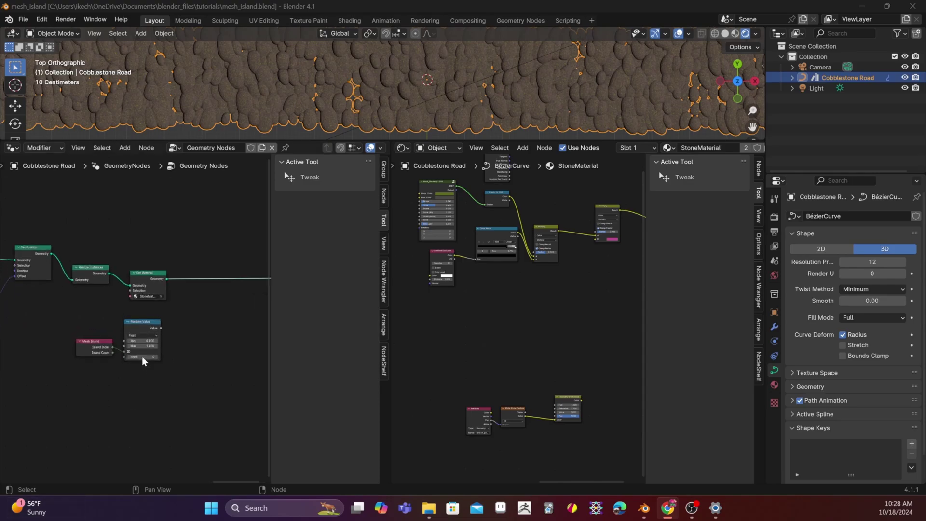
scroll(78, 312, up, 2)
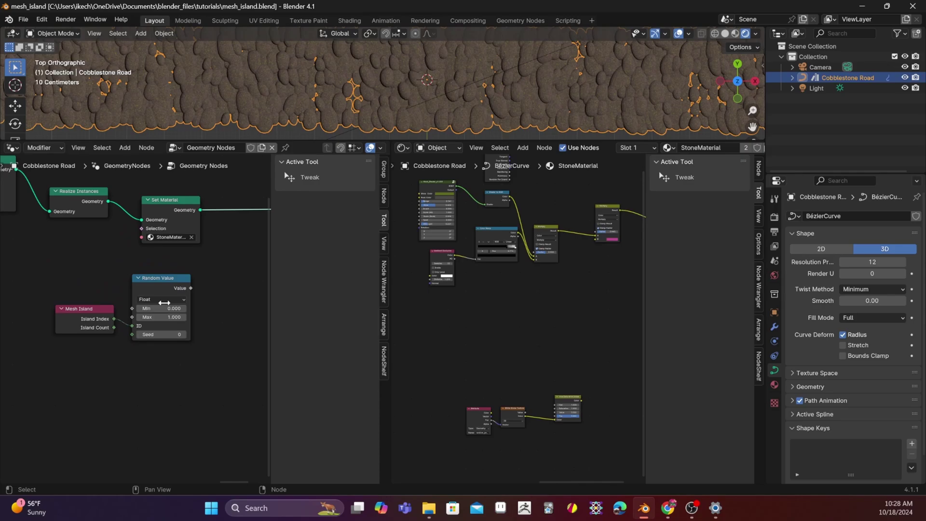
click(69, 312)
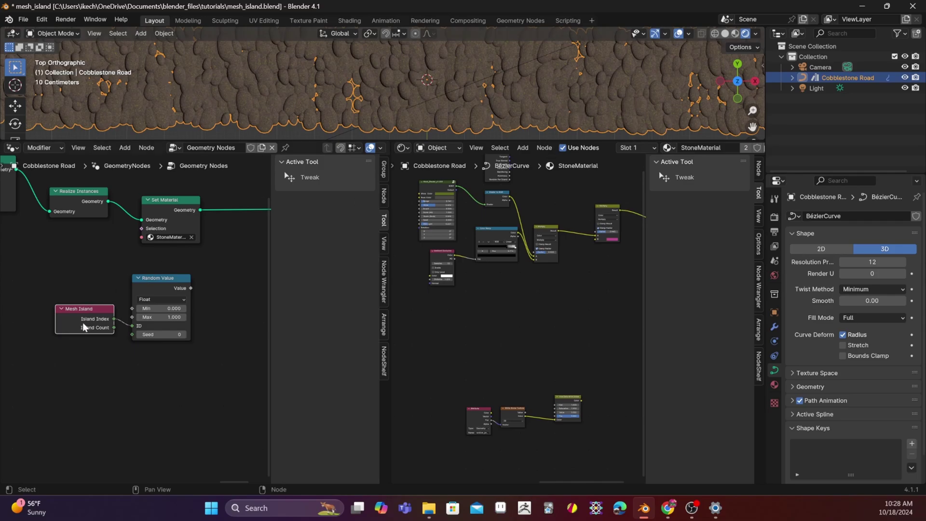
scroll(220, 318, down, 2)
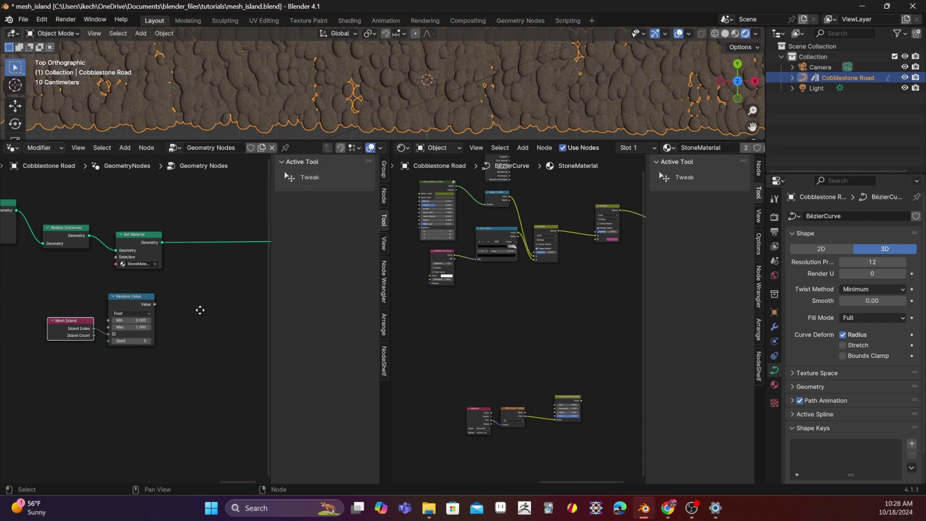
middle_drag(200, 310, 176, 317)
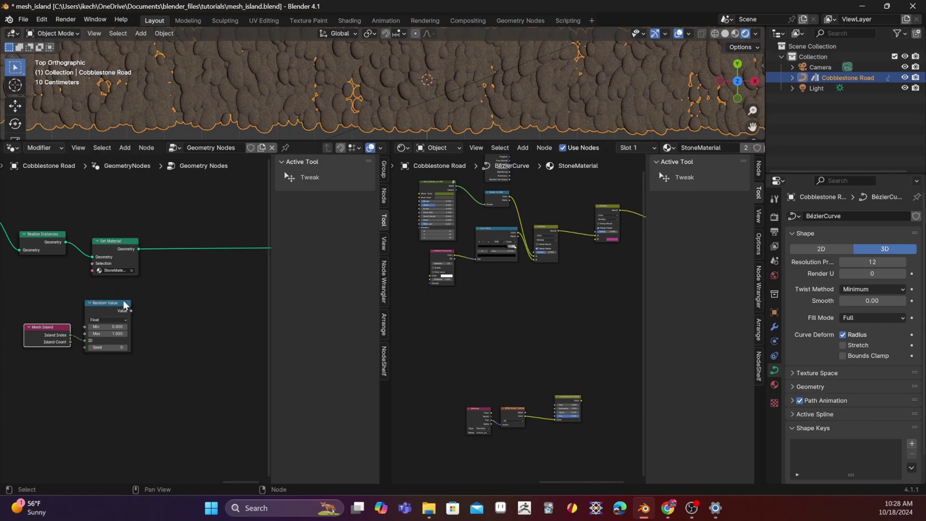
scroll(144, 301, down, 1)
middle_drag(185, 303, 104, 344)
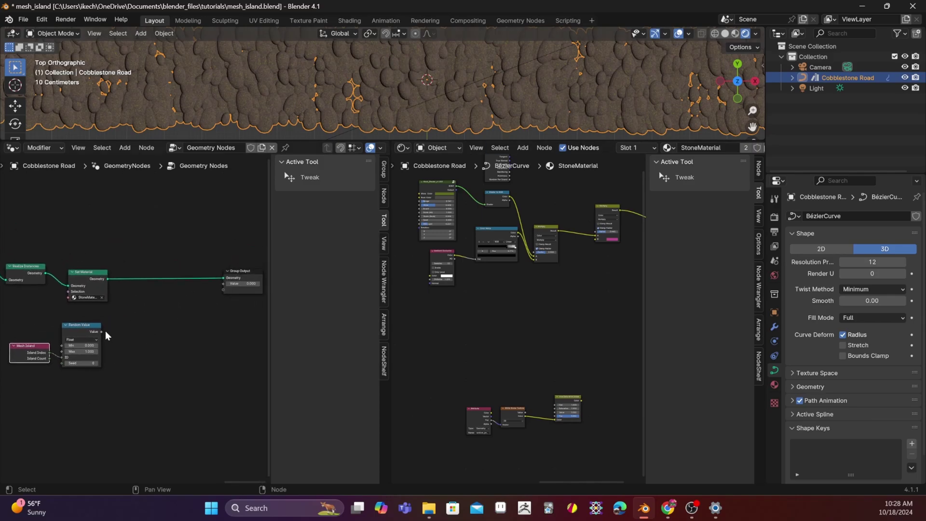
drag(102, 331, 225, 285)
drag(106, 332, 221, 284)
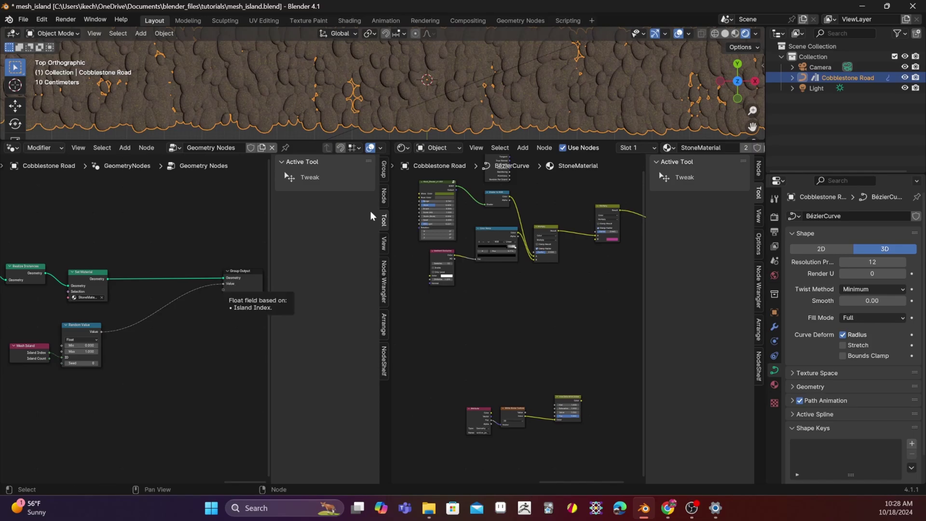
Rename the geometry node group's Value output as random_per_island, matching the name in the shader's Attribute node.
click(386, 176)
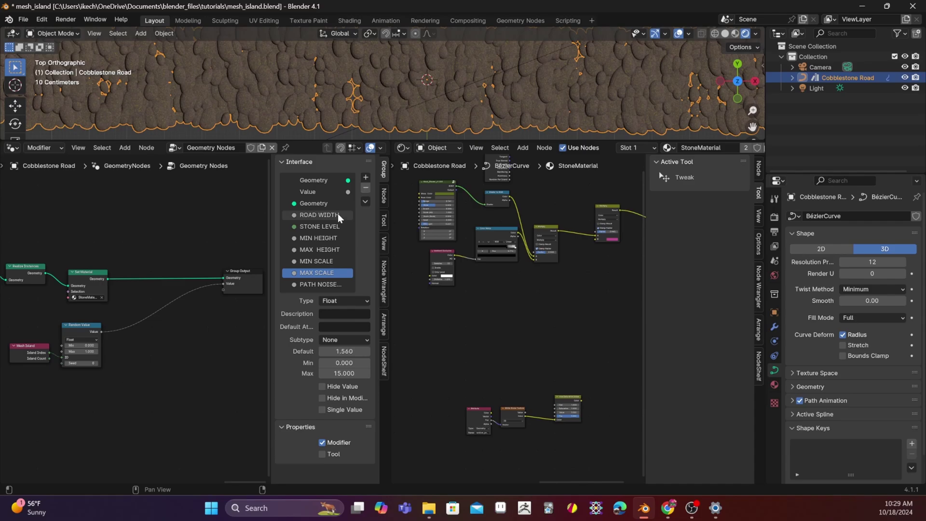
click(323, 192)
scroll(525, 402, up, 3)
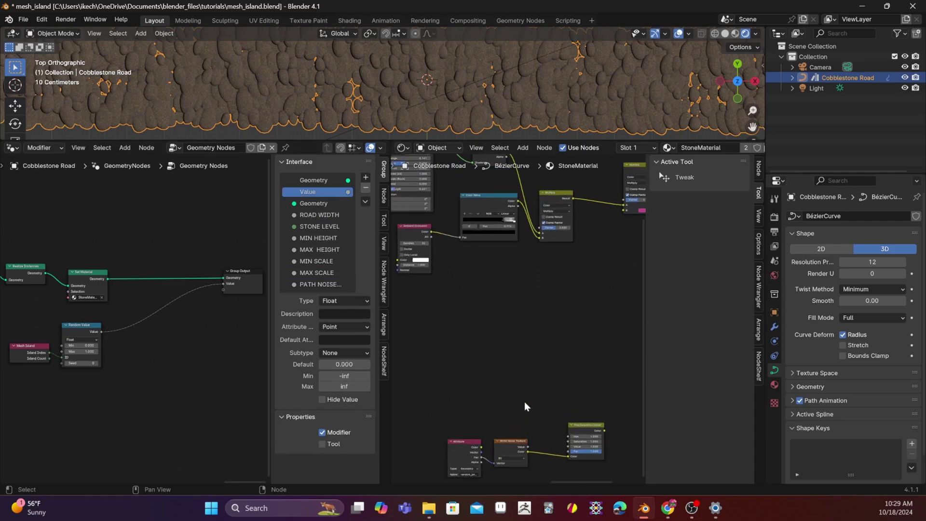
middle_drag(525, 406, 502, 267)
scroll(507, 290, up, 2)
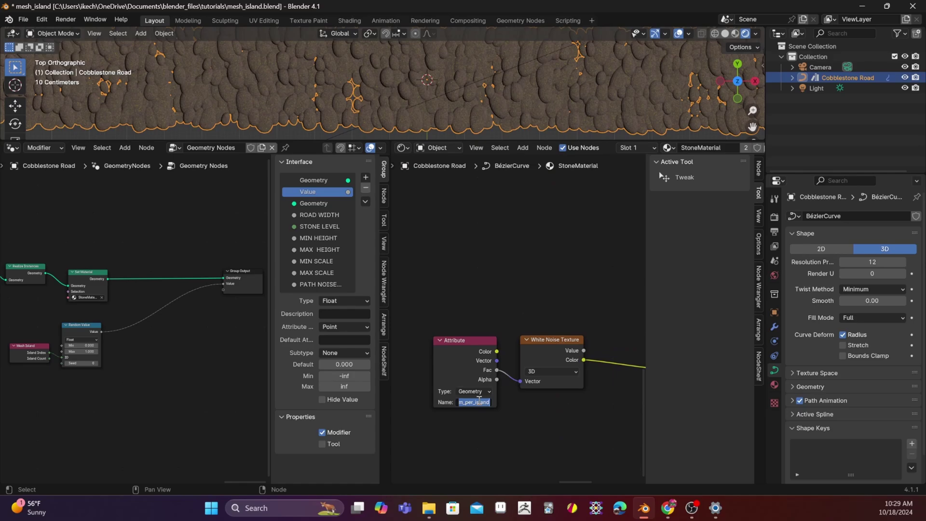
click(308, 191)
double_click(307, 191)
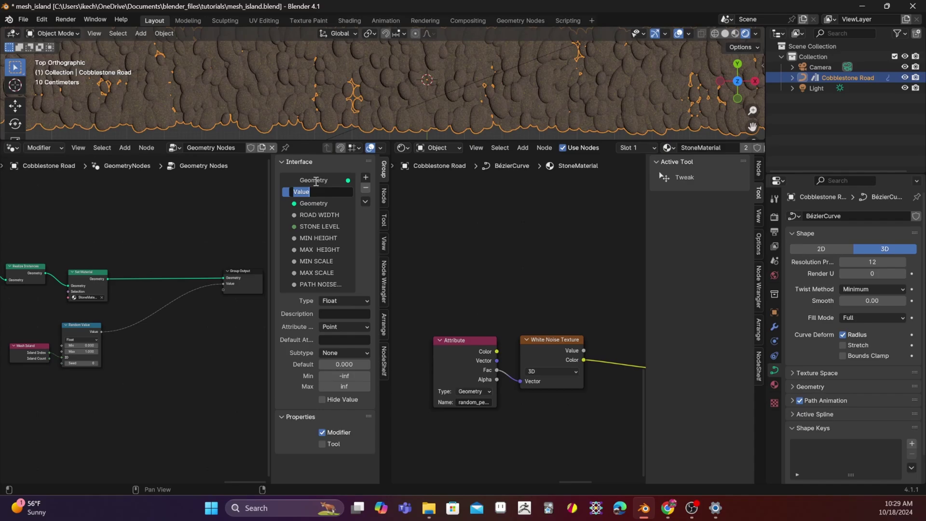
text(random_per_island)
key(Return)
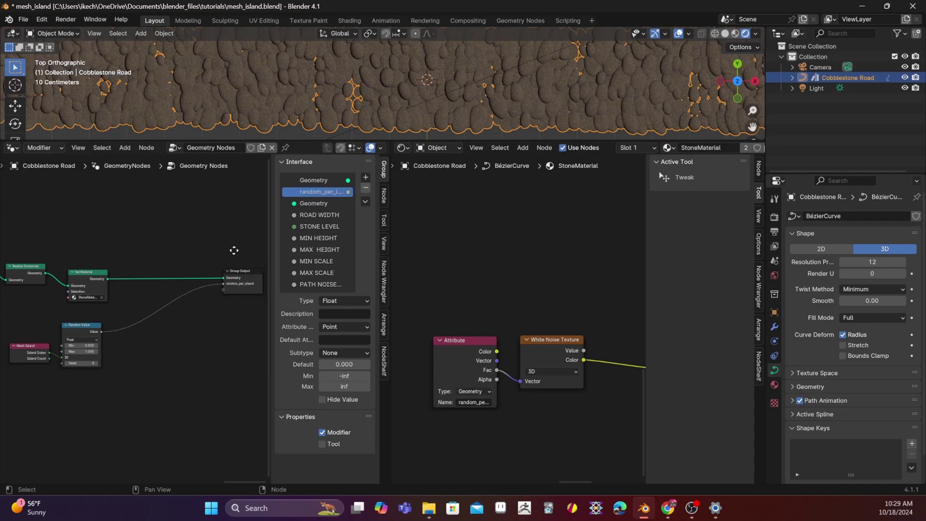
Examine the modifier's output attribute and StoneMaterial's Attribute, White Noise Texture and Hue/Saturation/Value node chain.
middle_drag(235, 245, 242, 233)
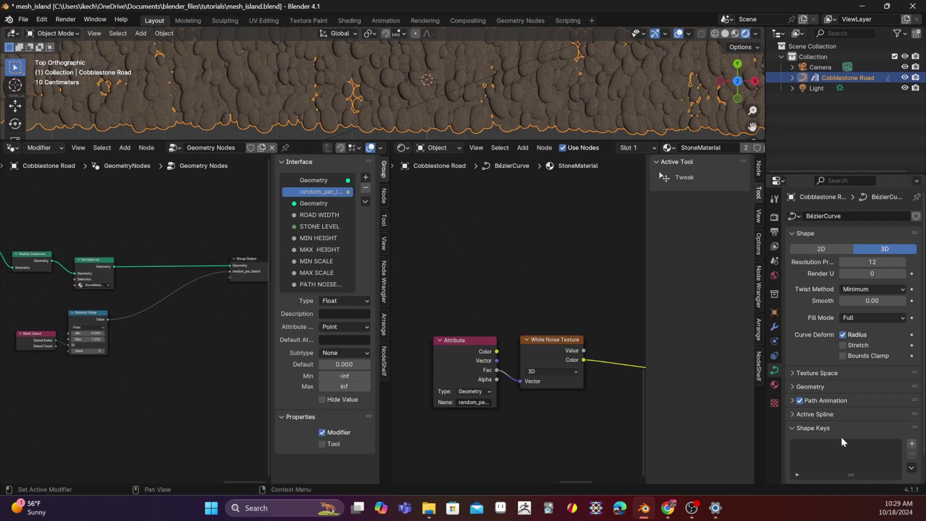
click(775, 327)
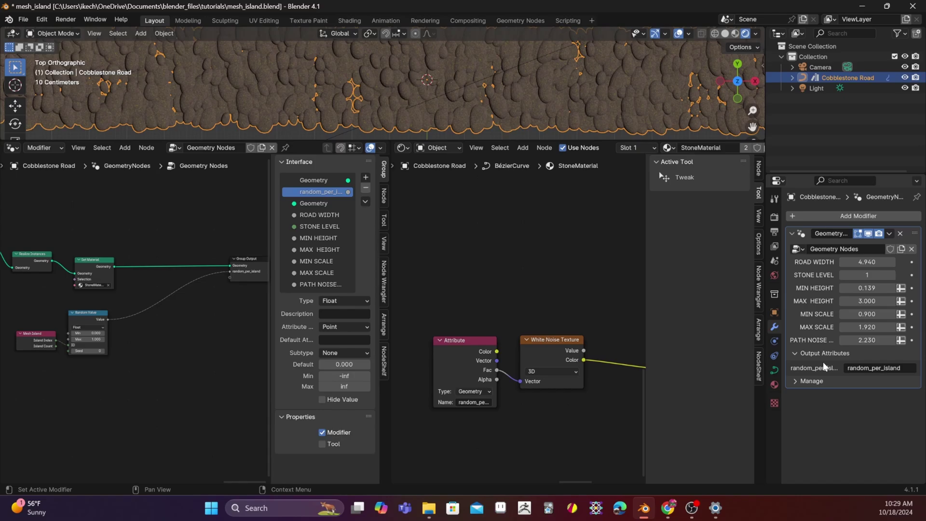
middle_drag(449, 306, 456, 293)
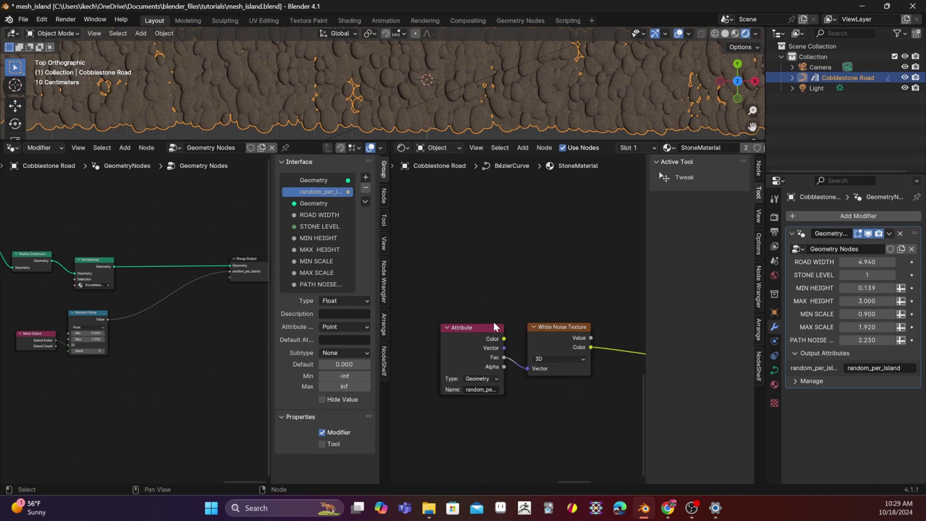
scroll(506, 309, up, 2)
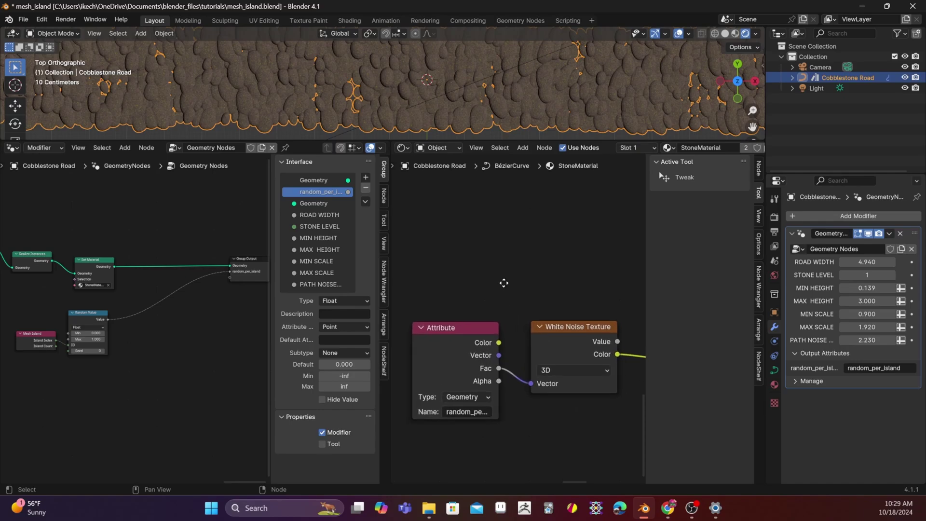
shift+scroll(480, 310, down, 2)
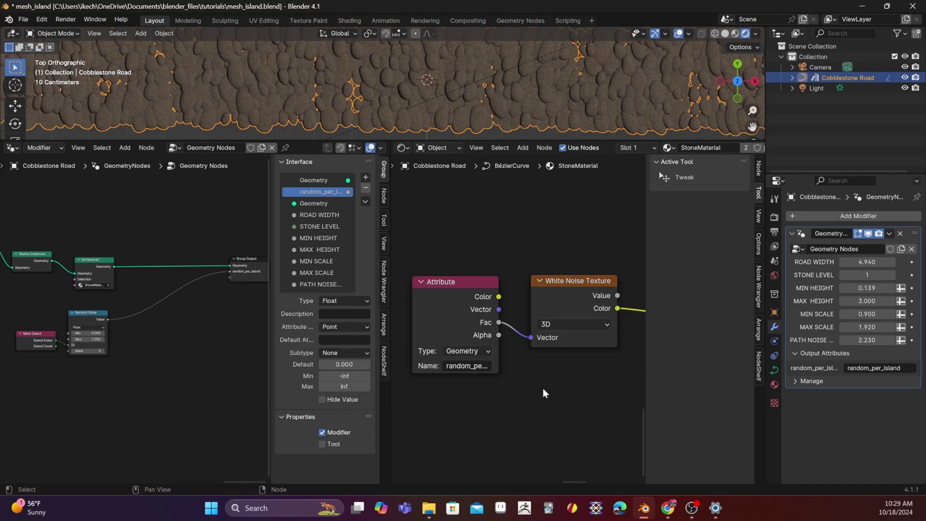
ctrl+middle_drag(543, 389, 414, 384)
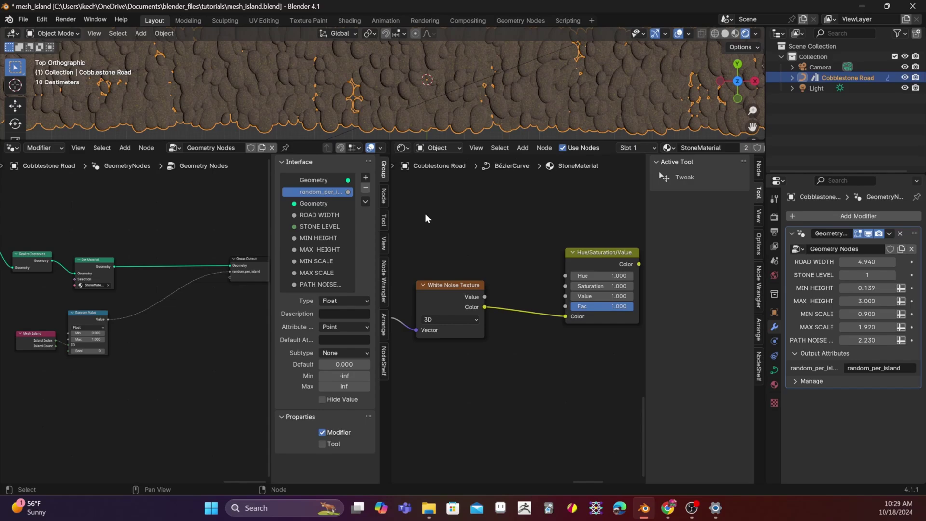
middle_drag(521, 239, 431, 255)
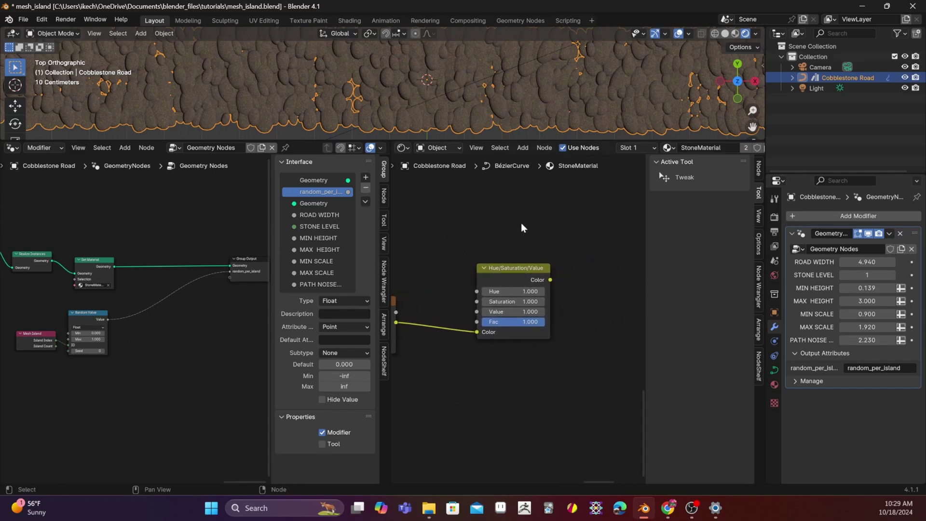
Connect the Hue/Saturation/Value node's Color output to the Material Output's Surface input in StoneMaterial.
scroll(521, 223, down, 2)
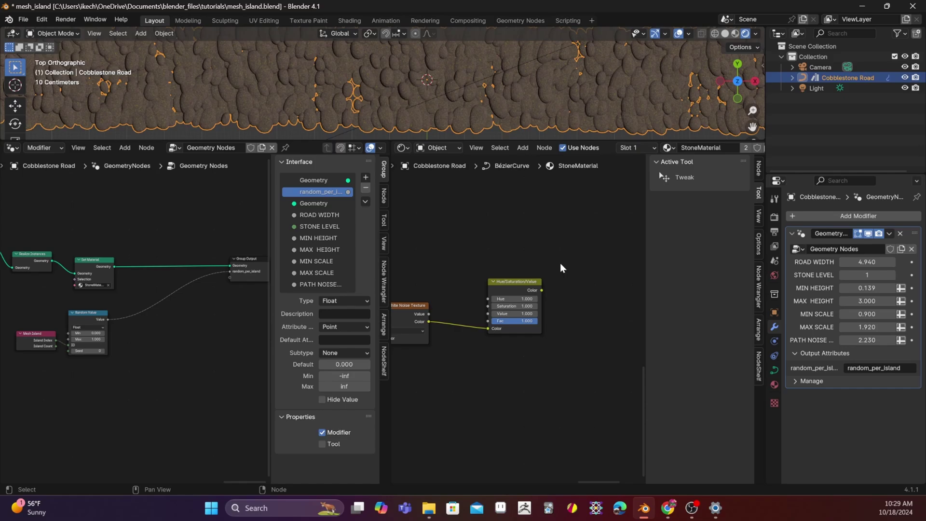
scroll(490, 272, down, 3)
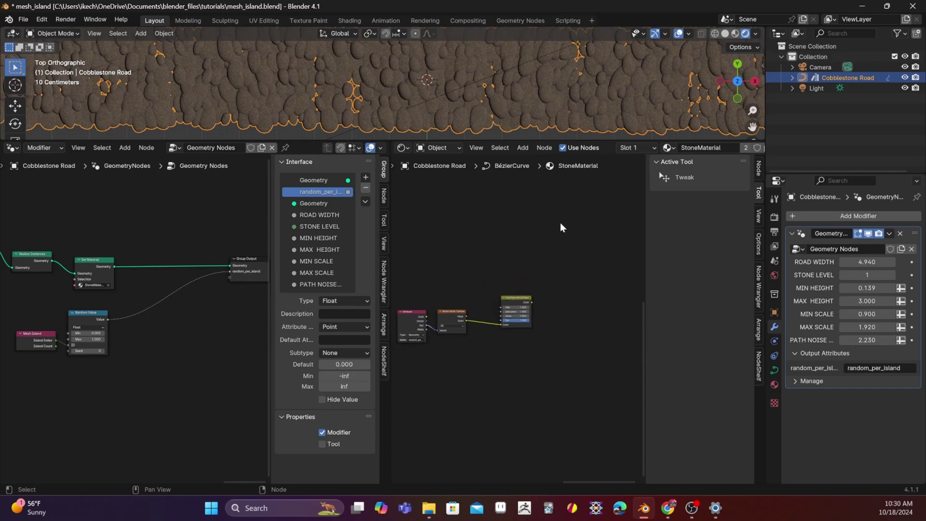
scroll(578, 221, down, 4)
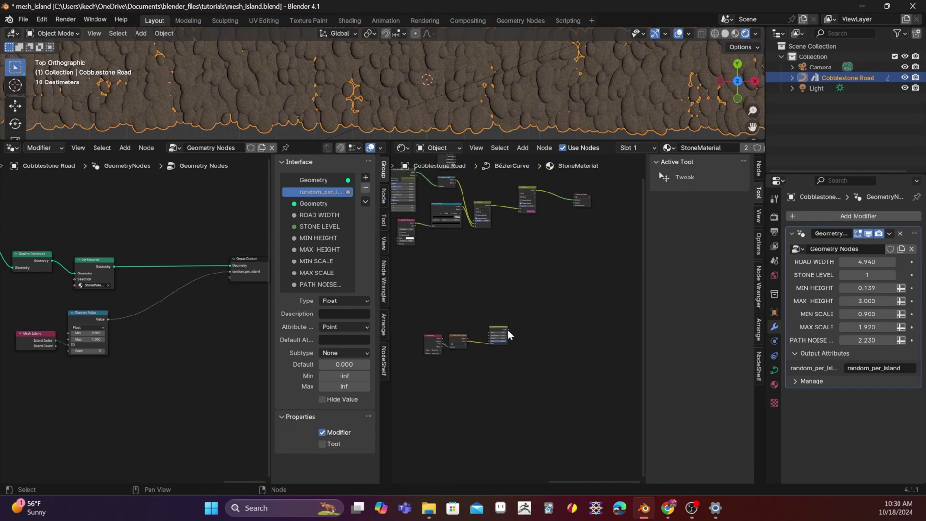
drag(508, 331, 571, 198)
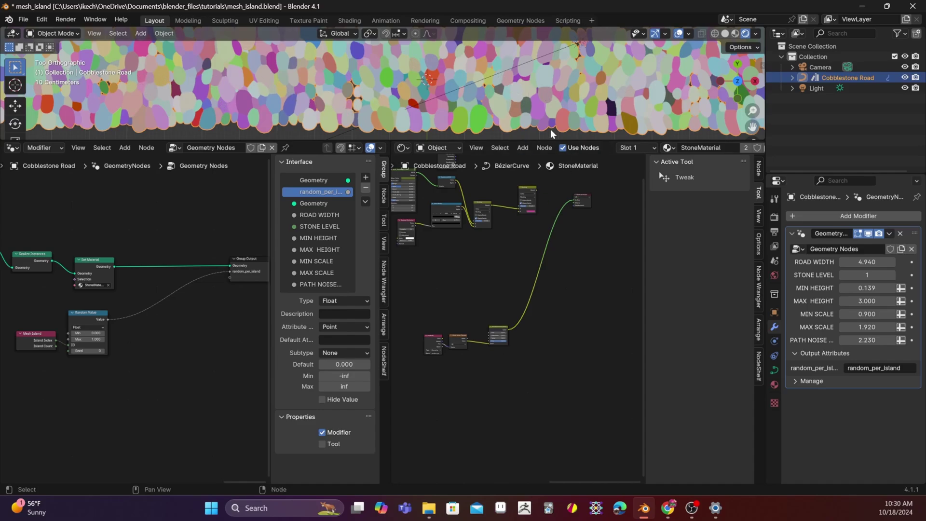
Set the Hue/Saturation/Value node's hue to 1.000 and saturation to 2.000.
middle_drag(452, 288, 486, 260)
scroll(530, 338, up, 2)
middle_drag(565, 411, 579, 389)
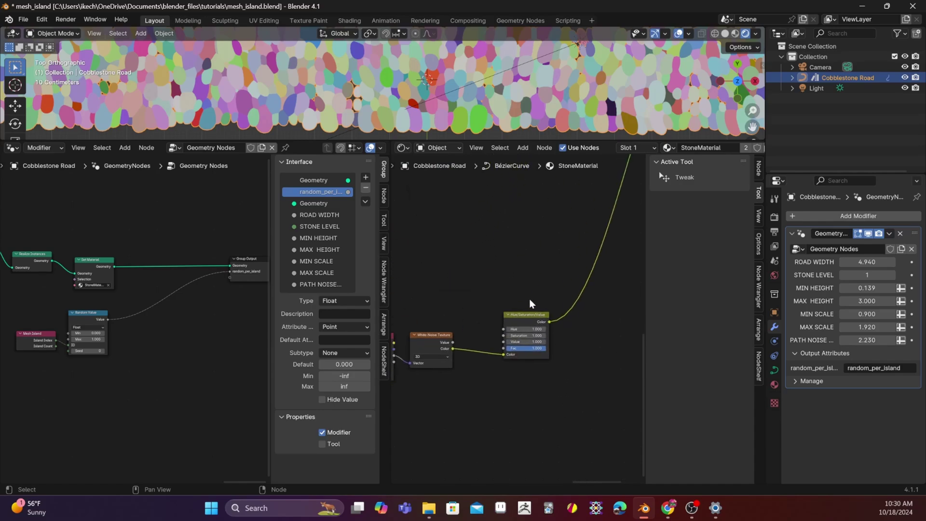
scroll(458, 260, up, 2)
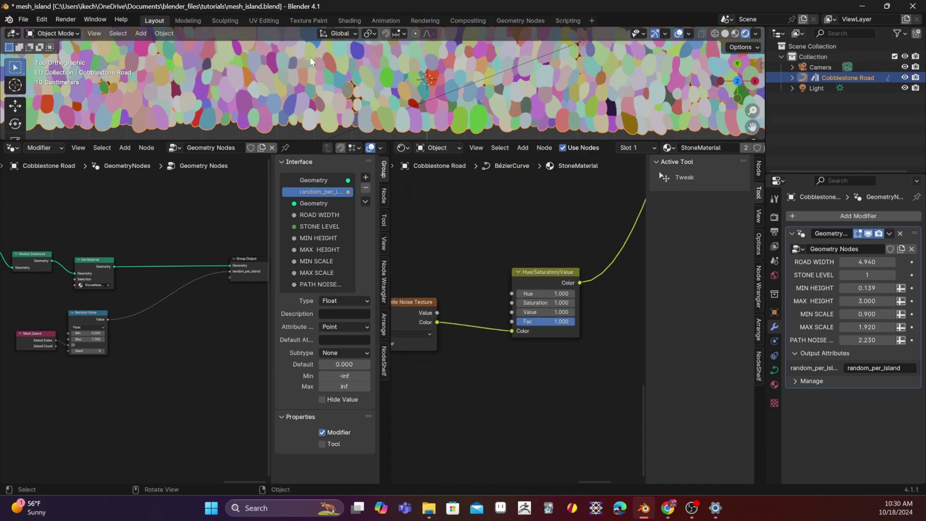
scroll(560, 259, up, 2)
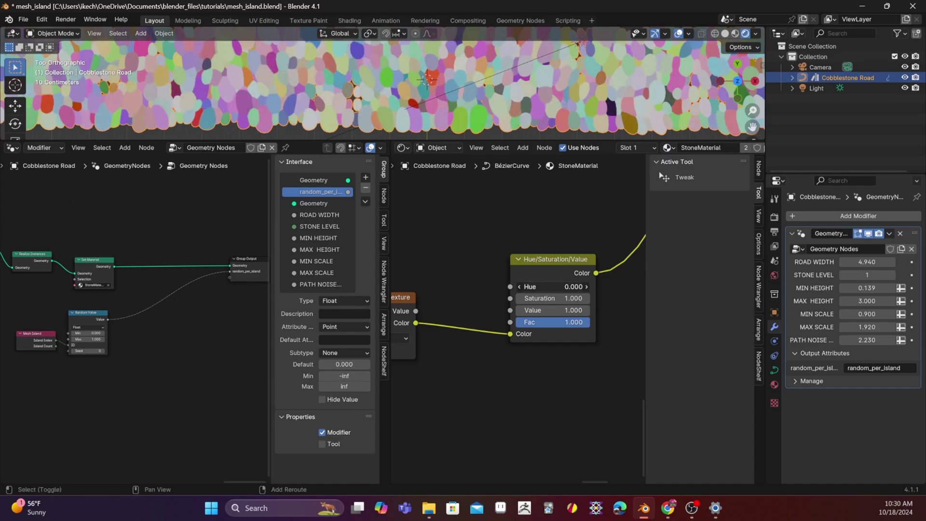
drag(552, 286, 608, 287)
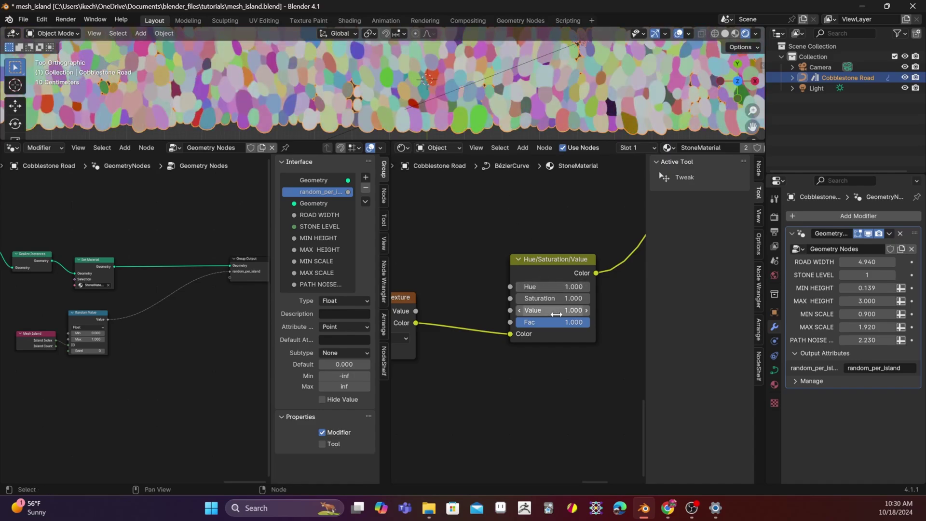
drag(552, 298, 574, 299)
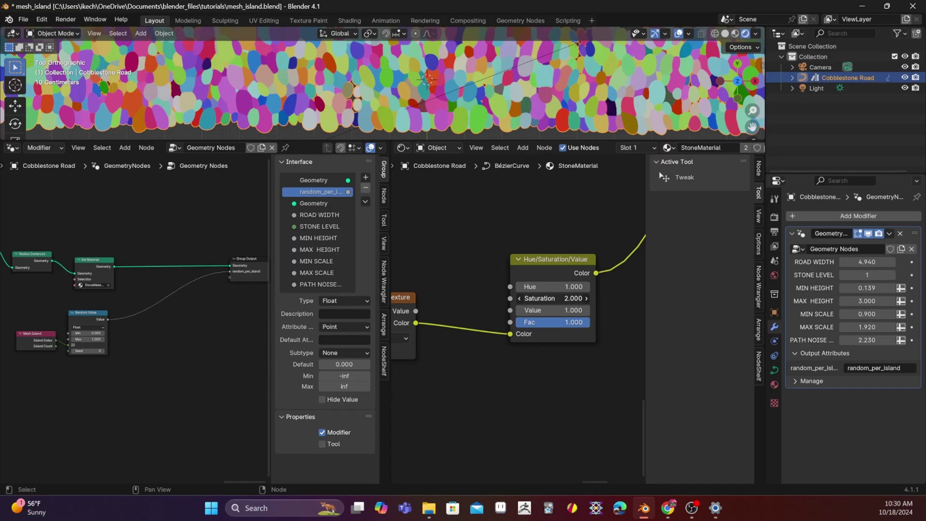
scroll(470, 49, down, 2)
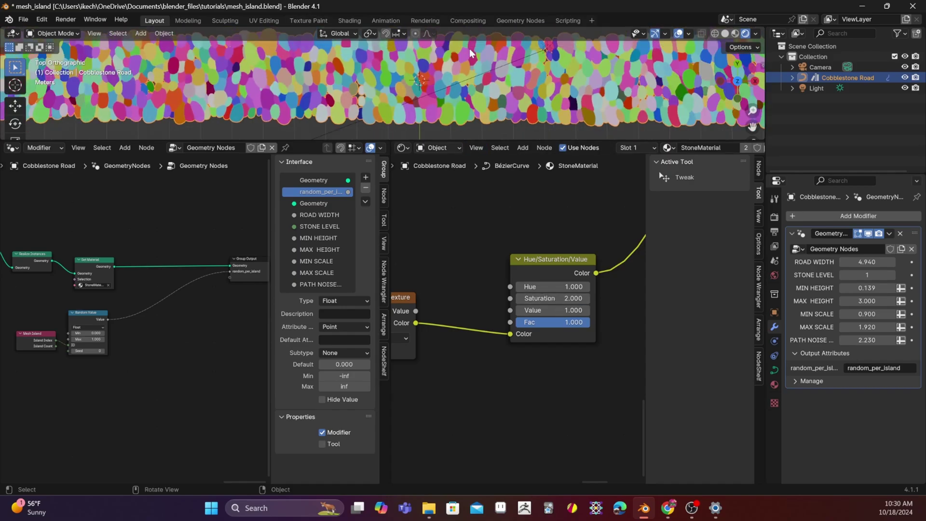
scroll(470, 71, down, 3)
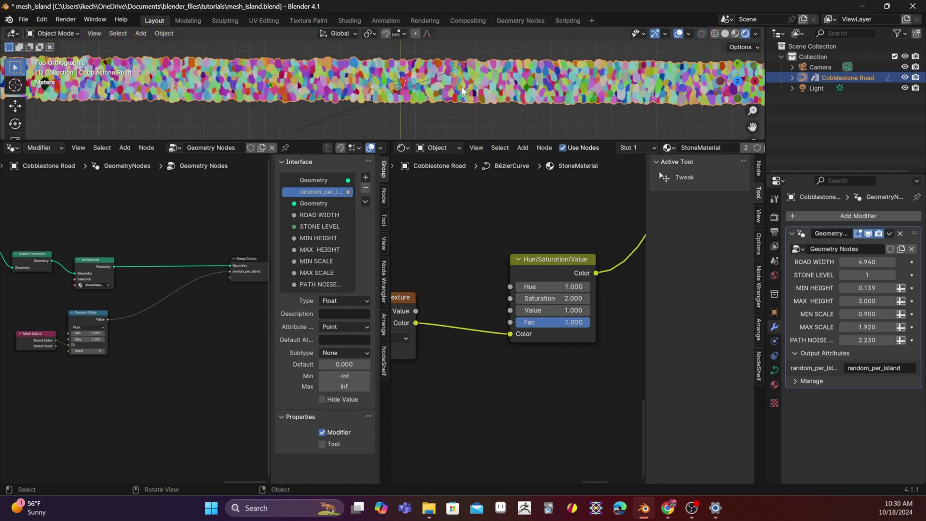
scroll(461, 82, up, 5)
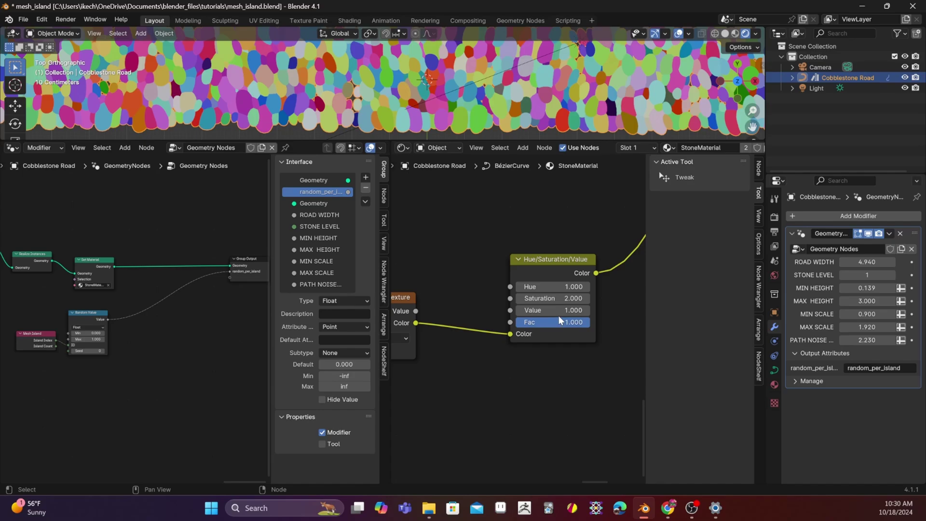
Set the Hue/Saturation/Value node's saturation to 1.5.
drag(555, 311, 579, 322)
mouse_move(574, 299)
mouse_down()
mouse_move(545, 299)
mouse_move(574, 303)
mouse_up()
click(574, 299)
text(1.5)
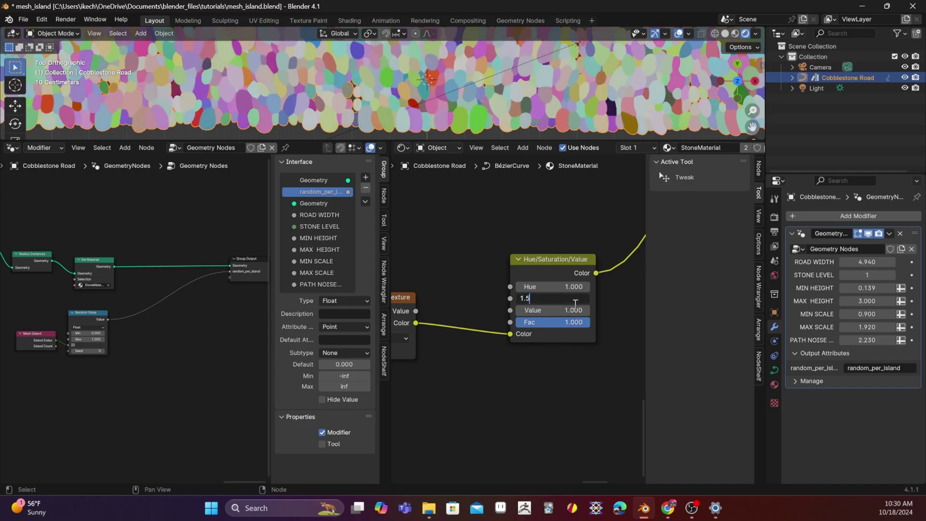
key(Return)
Examine StoneMaterial's existing rock shader chain, from the Rock_Shader, Shader to RGB, Ambient Occlusion and Color Ramp nodes to the Multiply nodes.
scroll(529, 232, down, 3)
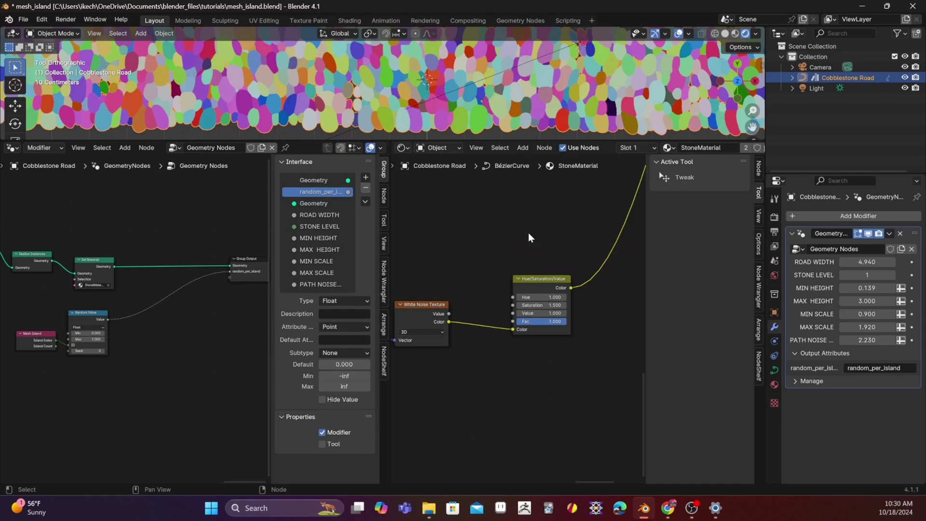
middle_drag(528, 233, 549, 346)
scroll(515, 325, down, 2)
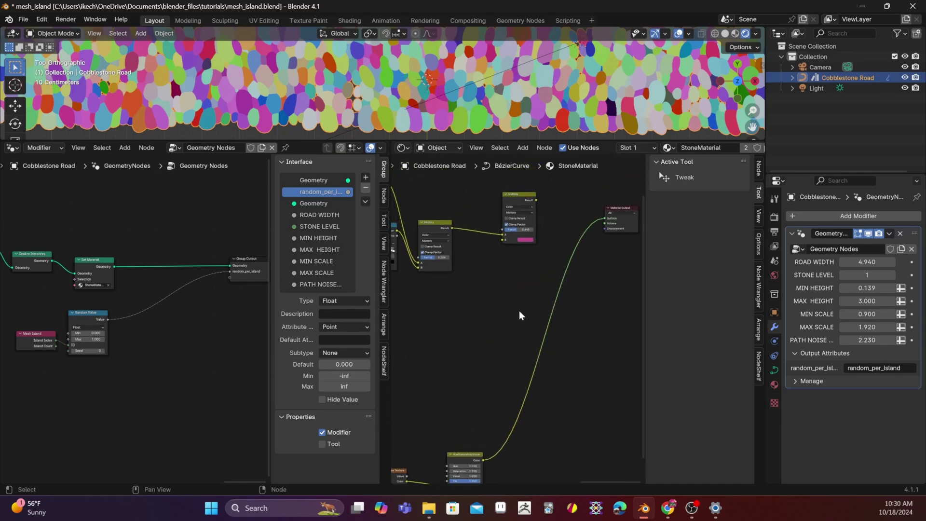
middle_drag(461, 320, 572, 347)
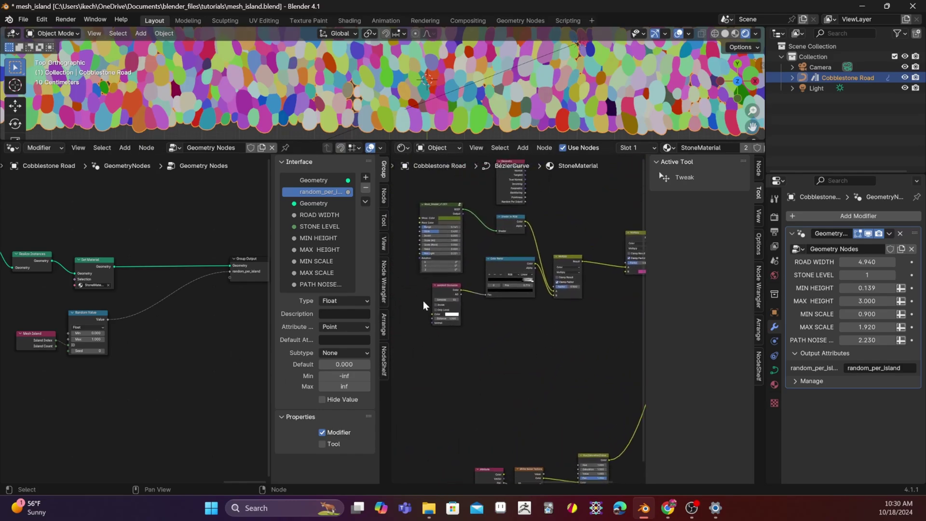
middle_drag(496, 333, 464, 361)
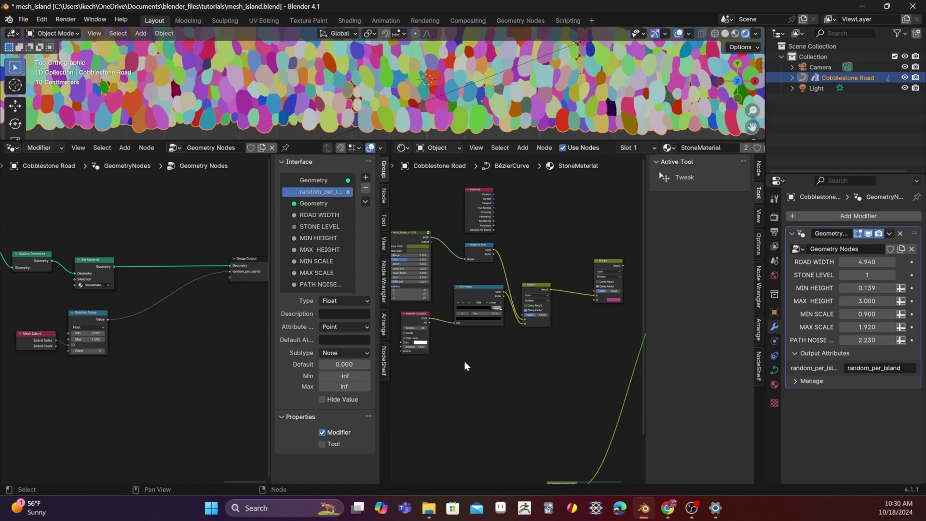
middle_drag(426, 297, 478, 336)
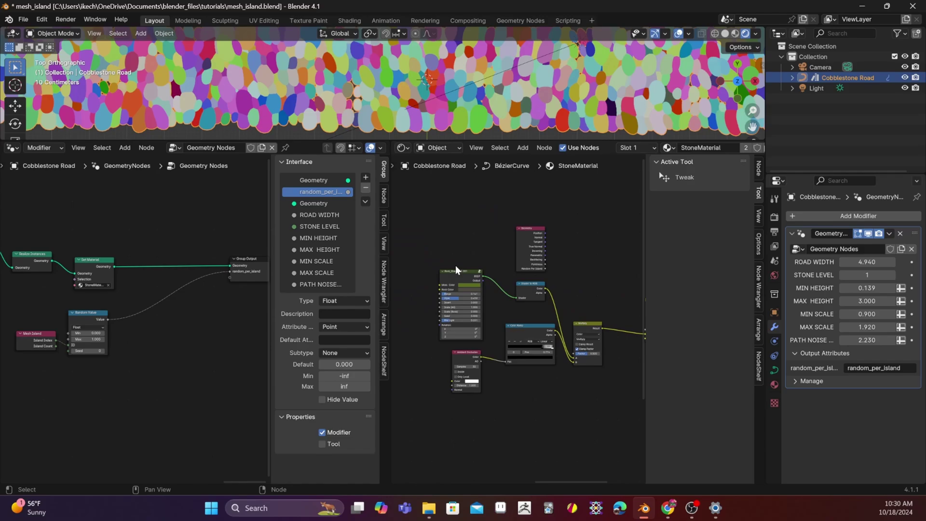
scroll(578, 296, up, 3)
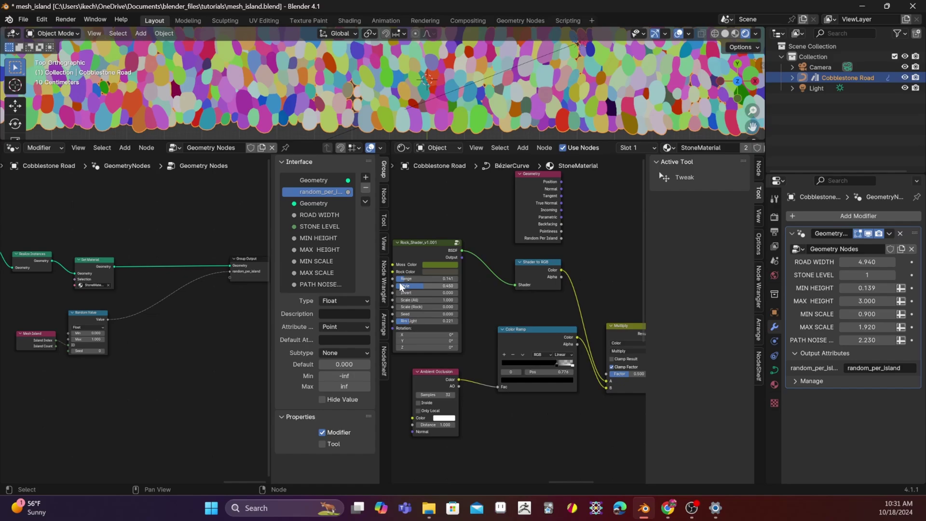
scroll(557, 304, down, 2)
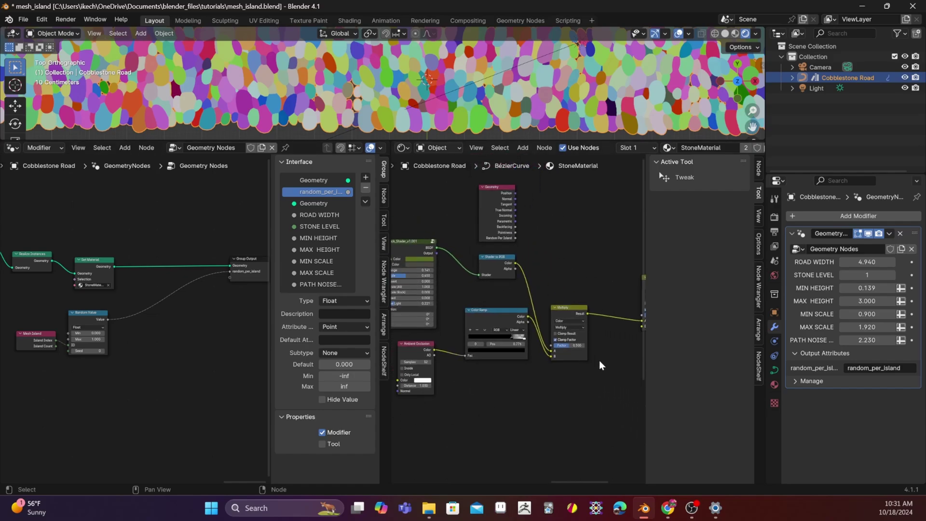
Reroute the Hue/Saturation/Value colour into the last Multiply node's B input and connect that node's Result to the Material Output's Surface.
scroll(599, 360, up, 1)
middle_drag(599, 360, 487, 339)
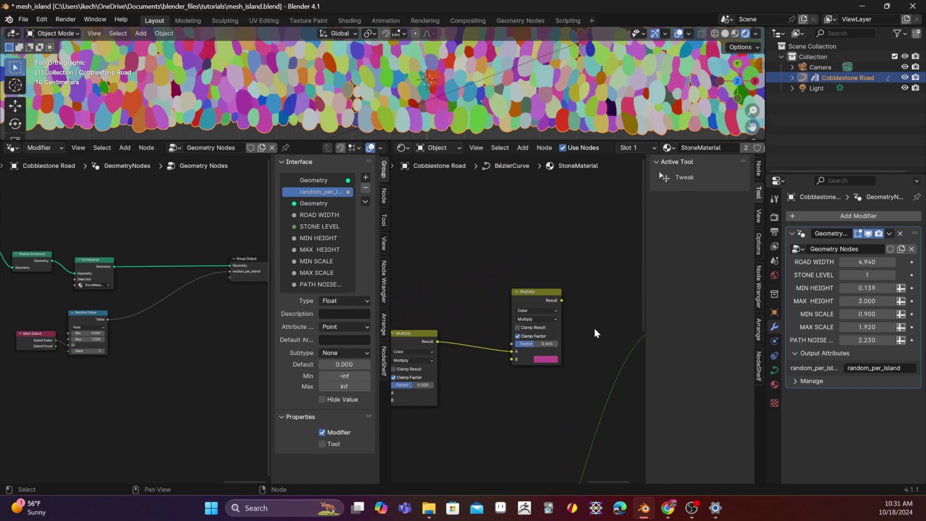
scroll(594, 328, down, 2)
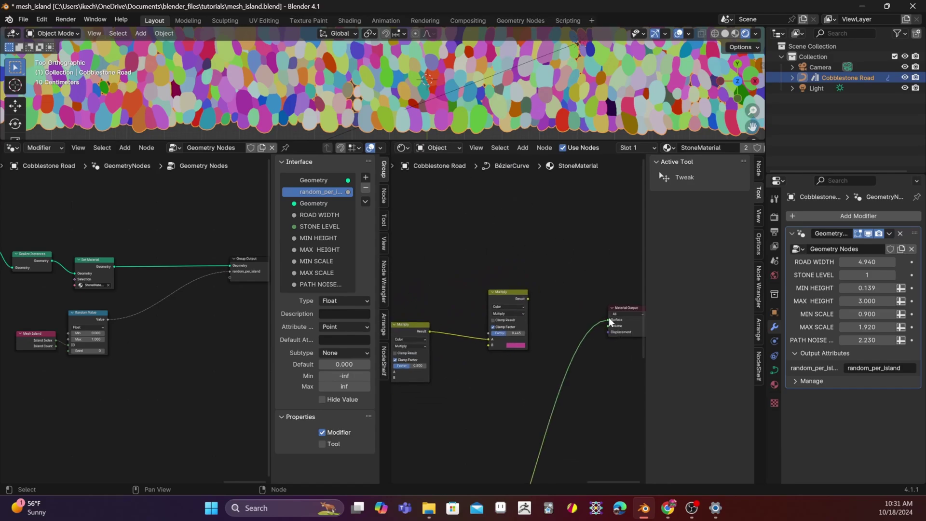
drag(609, 319, 485, 345)
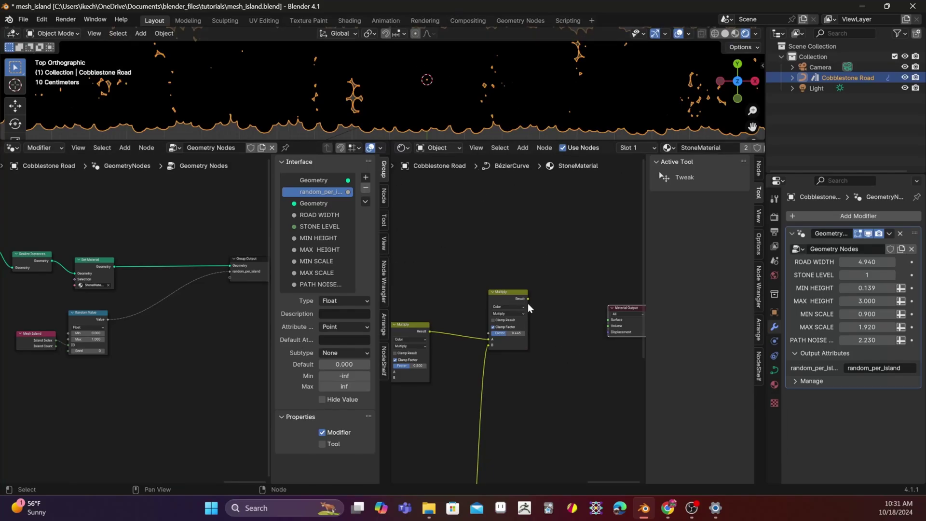
drag(529, 299, 608, 320)
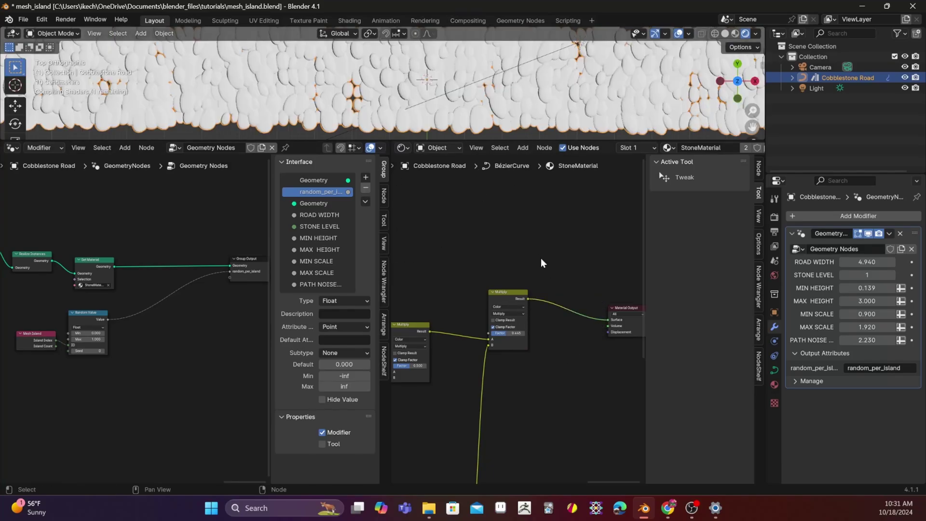
Examine the stone colours on the road, the StoneMaterial node chain, and the geometry nodes around Realize Instances, Mesh Island and Random Value.
scroll(253, 100, down, 3)
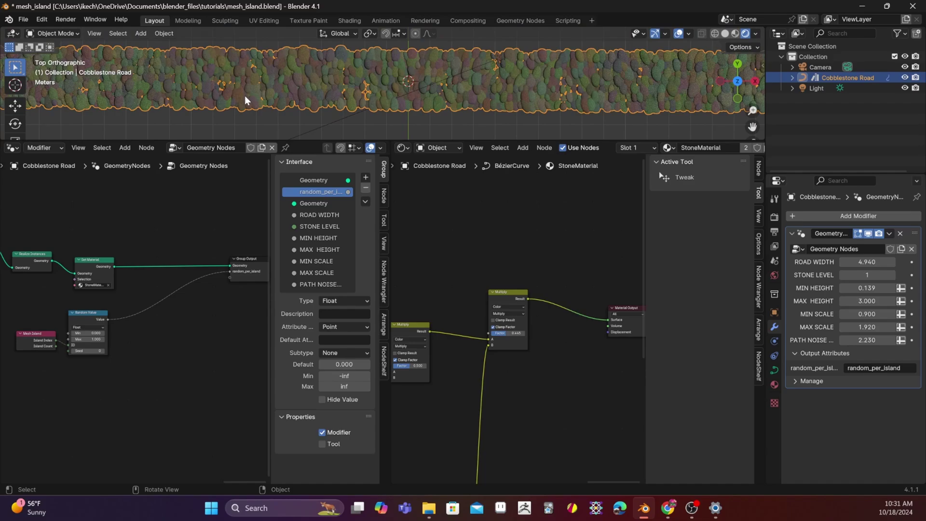
scroll(491, 91, up, 3)
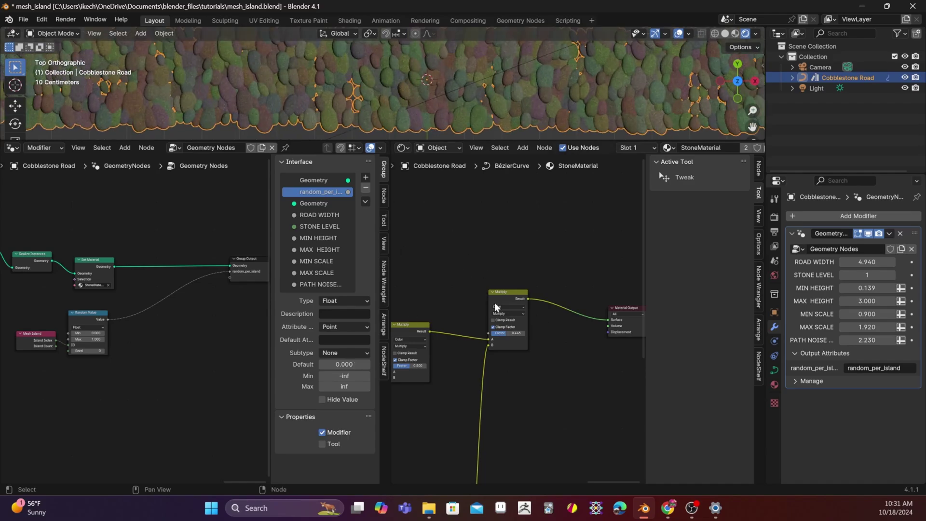
scroll(476, 257, up, 1)
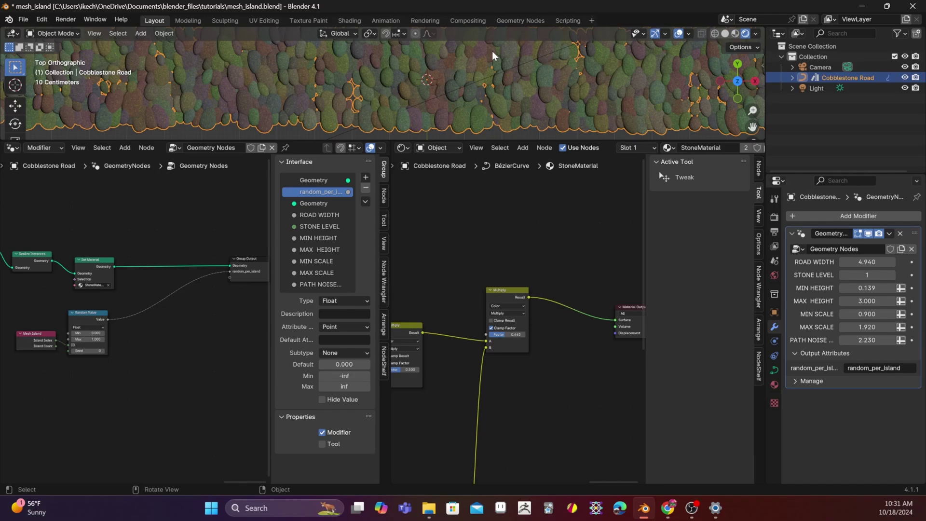
middle_drag(487, 219, 542, 430)
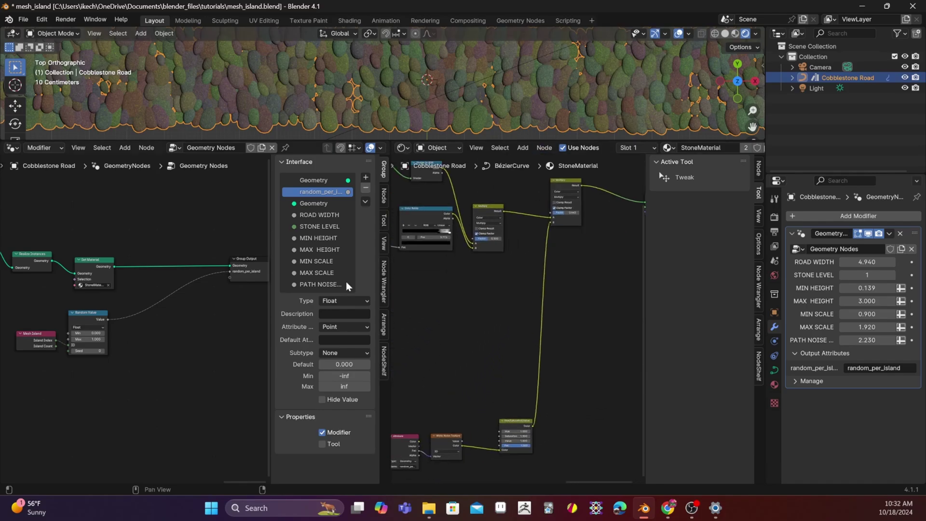
middle_drag(139, 343, 209, 341)
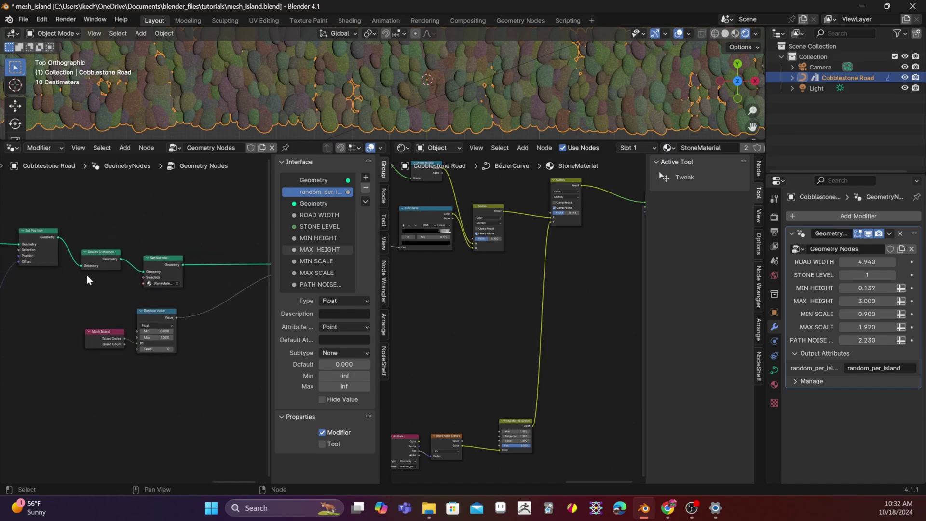
middle_drag(91, 289, 128, 289)
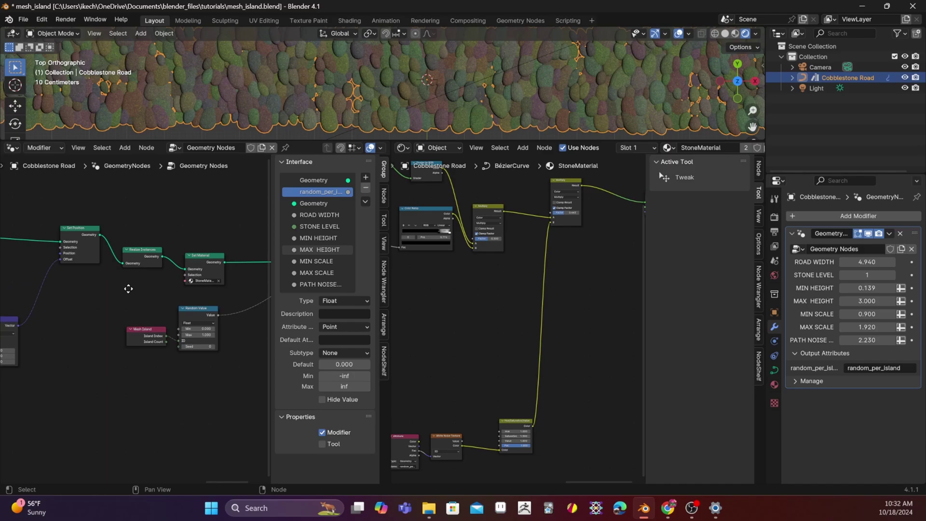
scroll(124, 275, down, 2)
scroll(112, 219, up, 2)
middle_drag(112, 219, 190, 219)
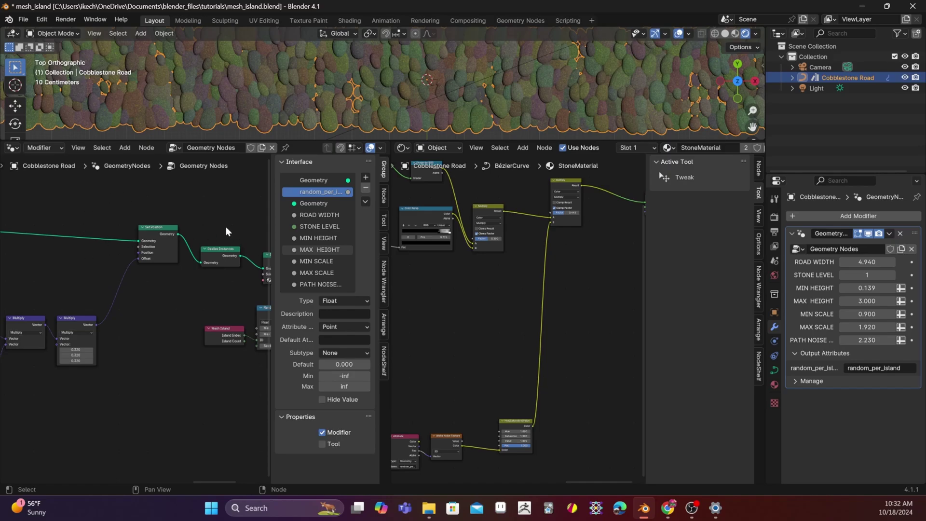
middle_drag(225, 227, 64, 230)
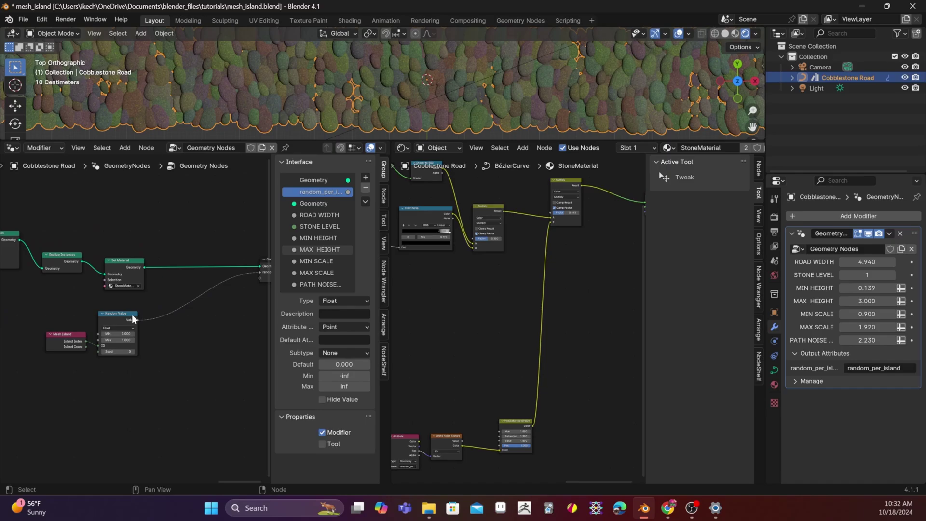